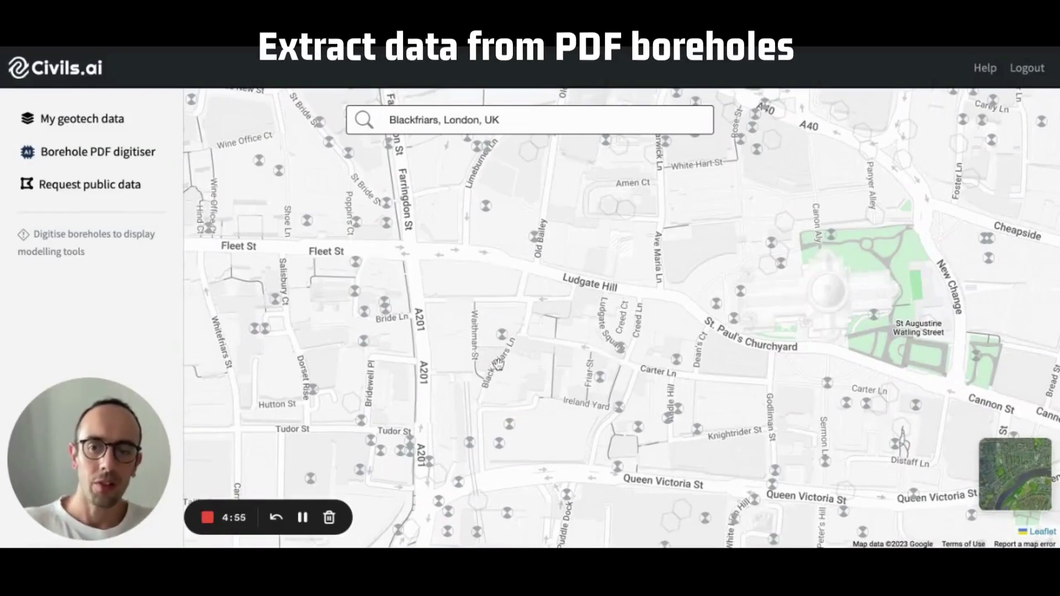
# Step: Upload the borehole log PDF to the Borehole PDF digitiser and view the My geotech data list
pyautogui.click(103, 159)
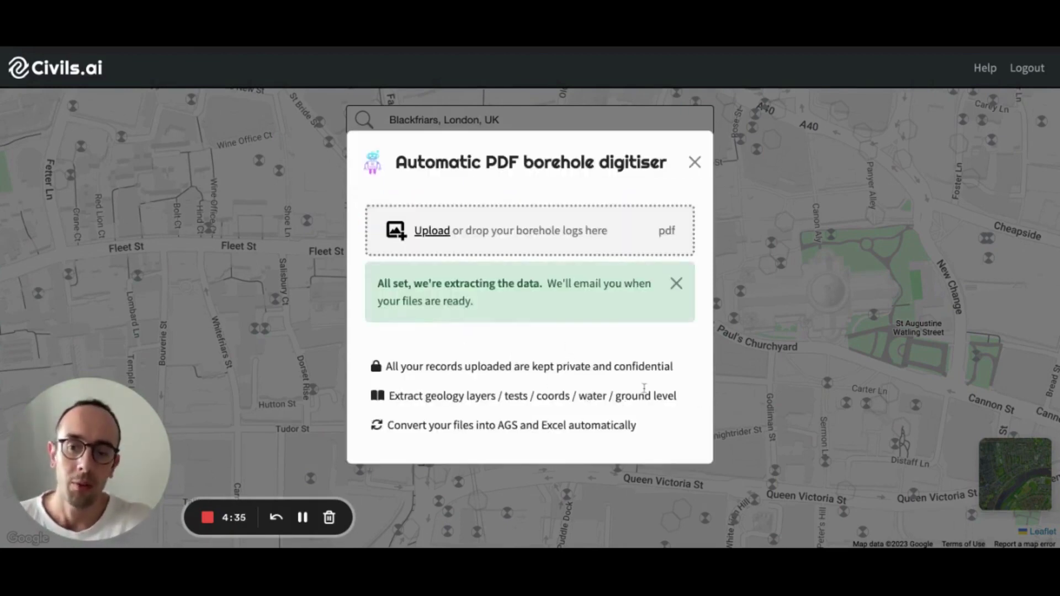
pyautogui.click(694, 163)
pyautogui.click(80, 115)
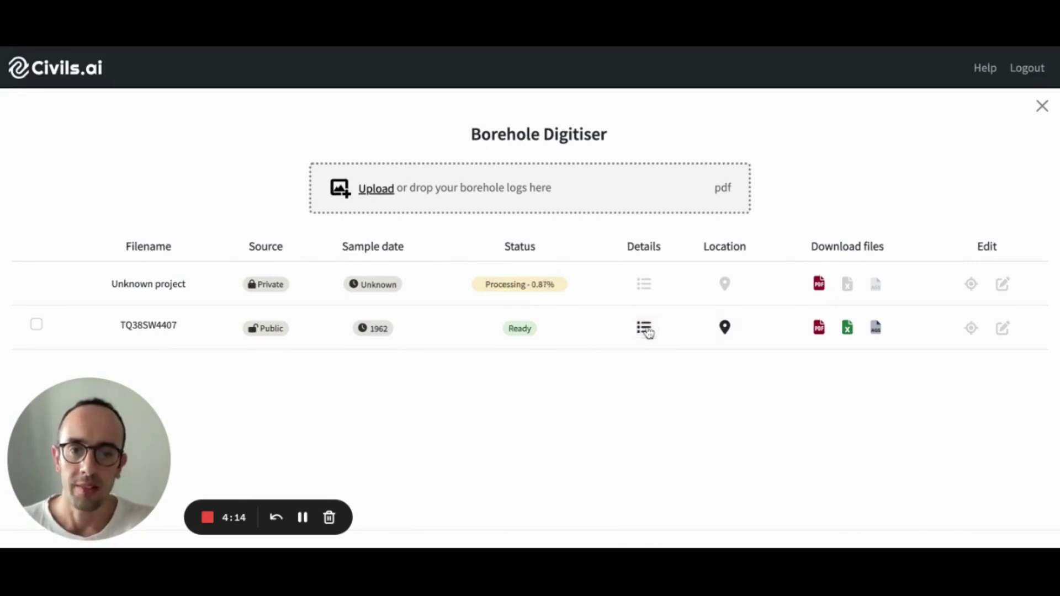
pyautogui.click(646, 329)
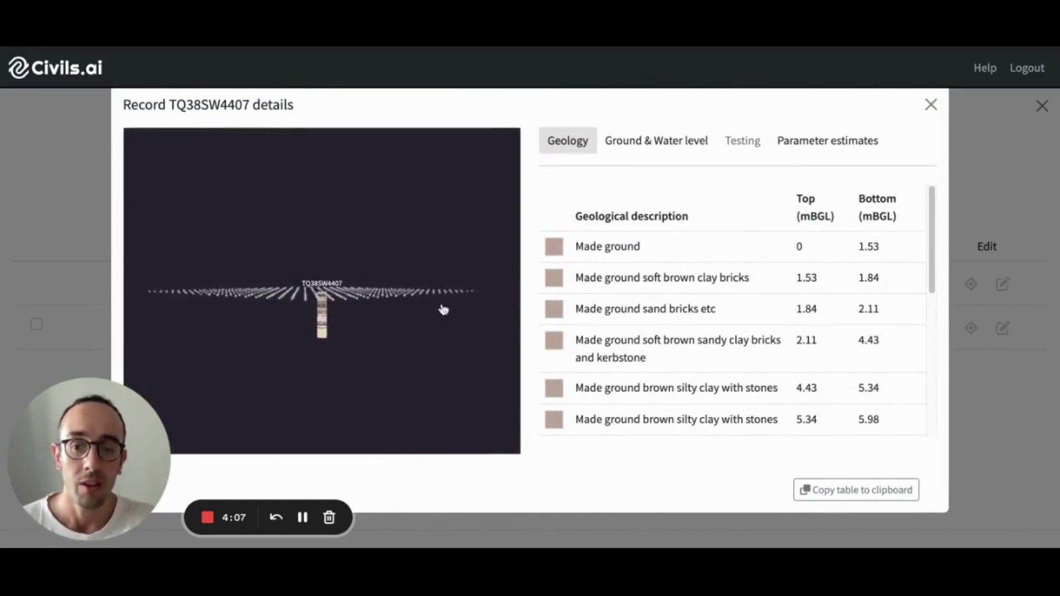
pyautogui.scroll(-5, 619, 241)
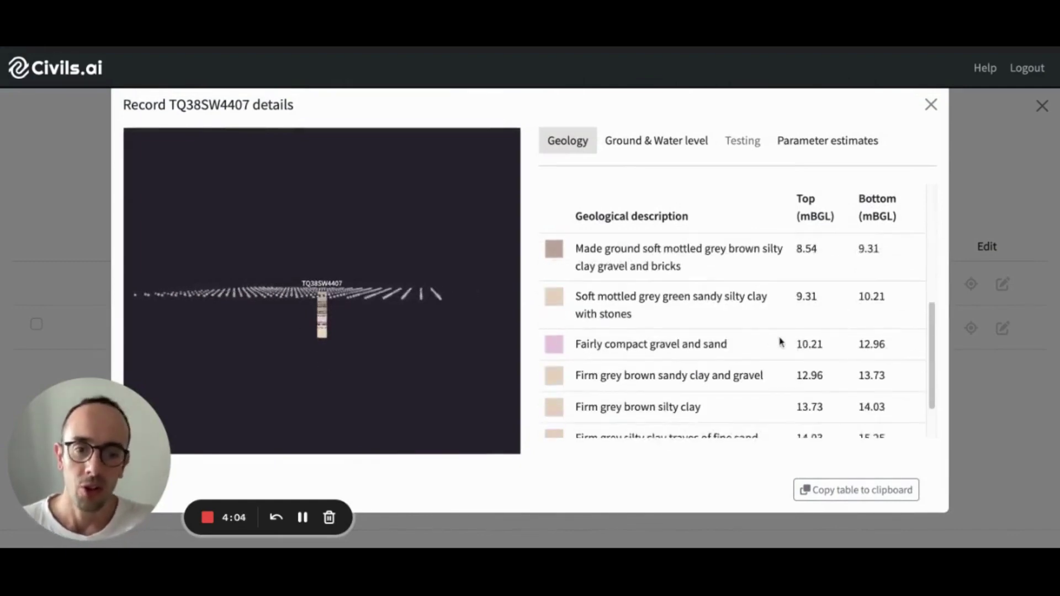
pyautogui.scroll(-1, 811, 339)
pyautogui.click(629, 145)
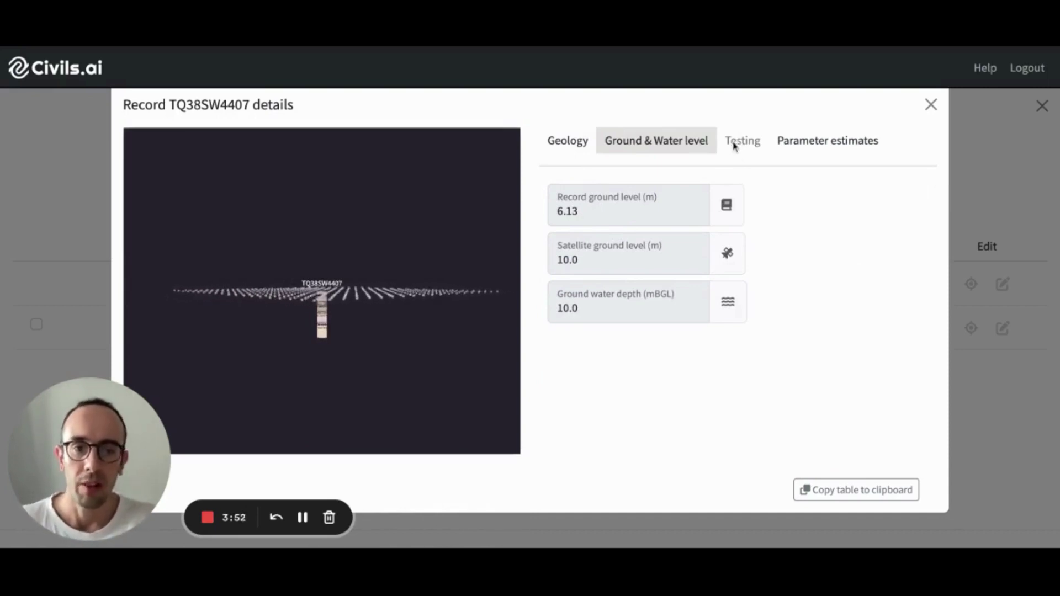
pyautogui.click(931, 105)
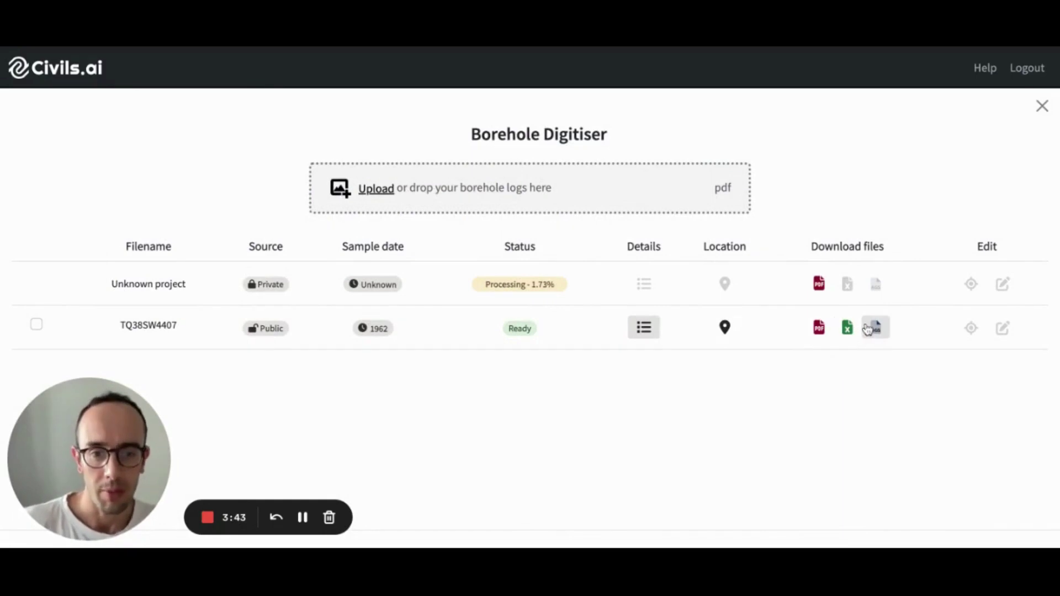
# Step: Mark borehole TQ38SW4407 for download
pyautogui.click(37, 325)
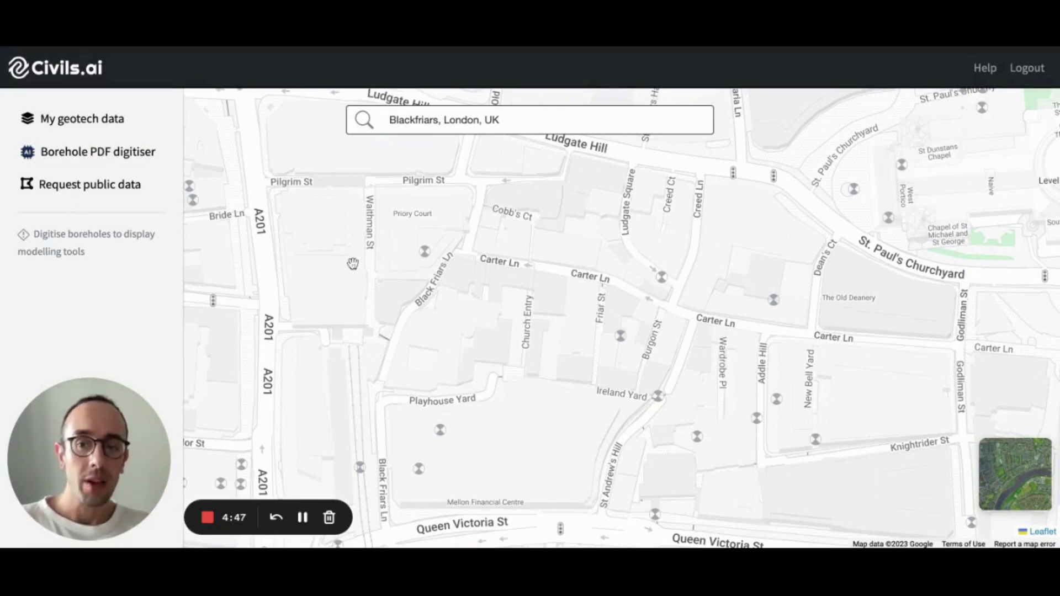
# Step: Request public boreholes inside a five-corner polygon around Carter Lane down to Ireland Yard
pyautogui.click(76, 192)
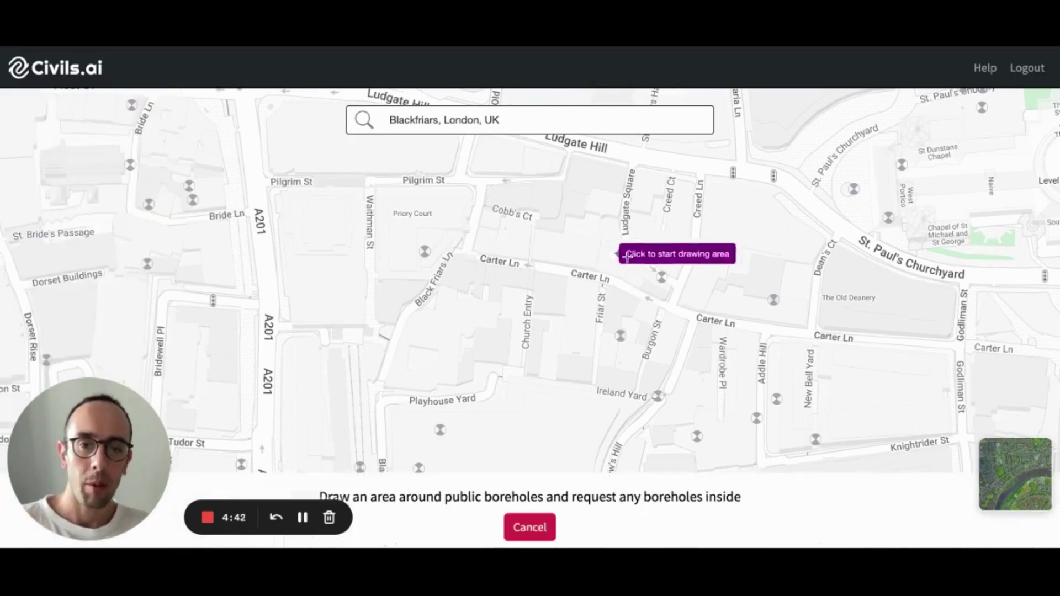
pyautogui.click(545, 320)
pyautogui.click(617, 244)
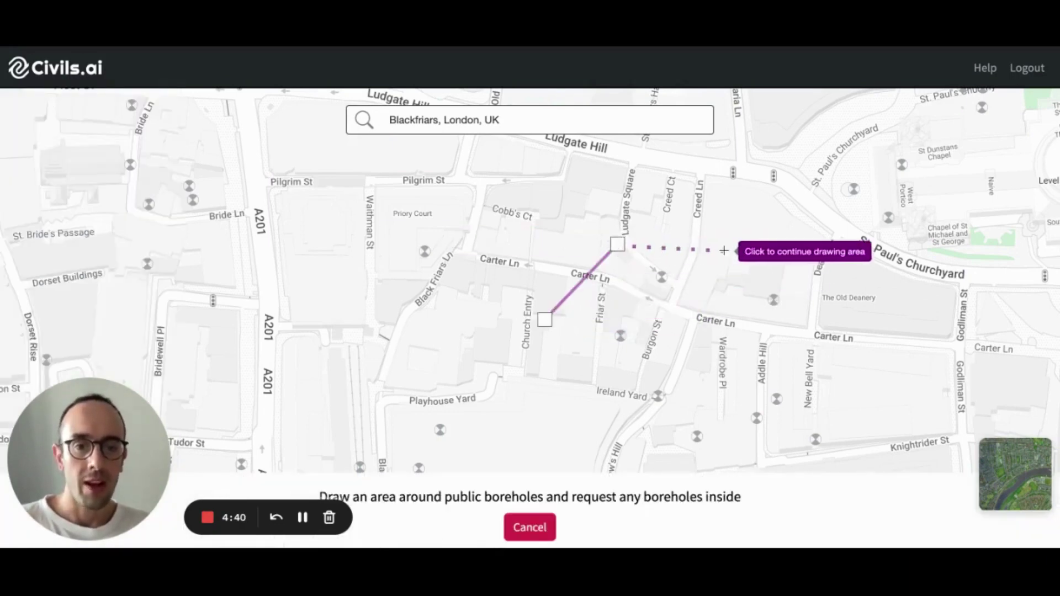
pyautogui.click(723, 250)
pyautogui.click(725, 307)
pyautogui.click(618, 389)
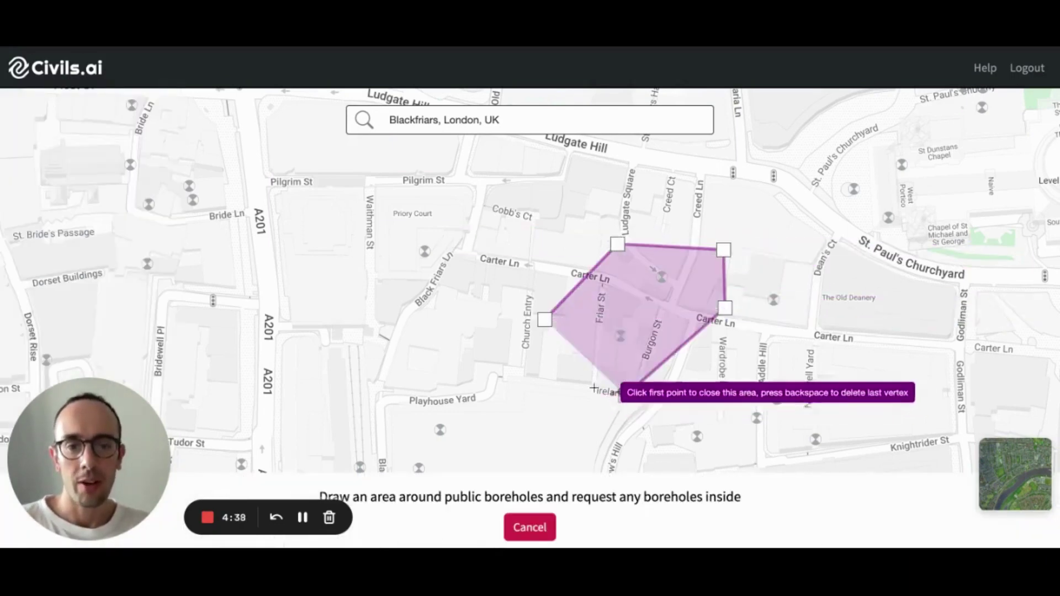
pyautogui.click(545, 319)
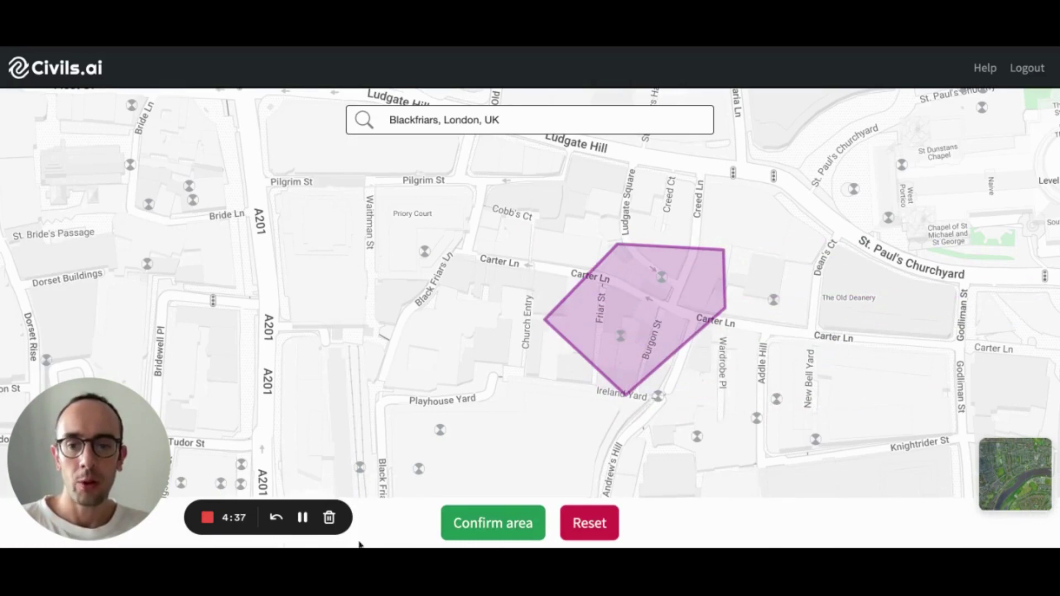
pyautogui.click(484, 516)
pyautogui.click(544, 380)
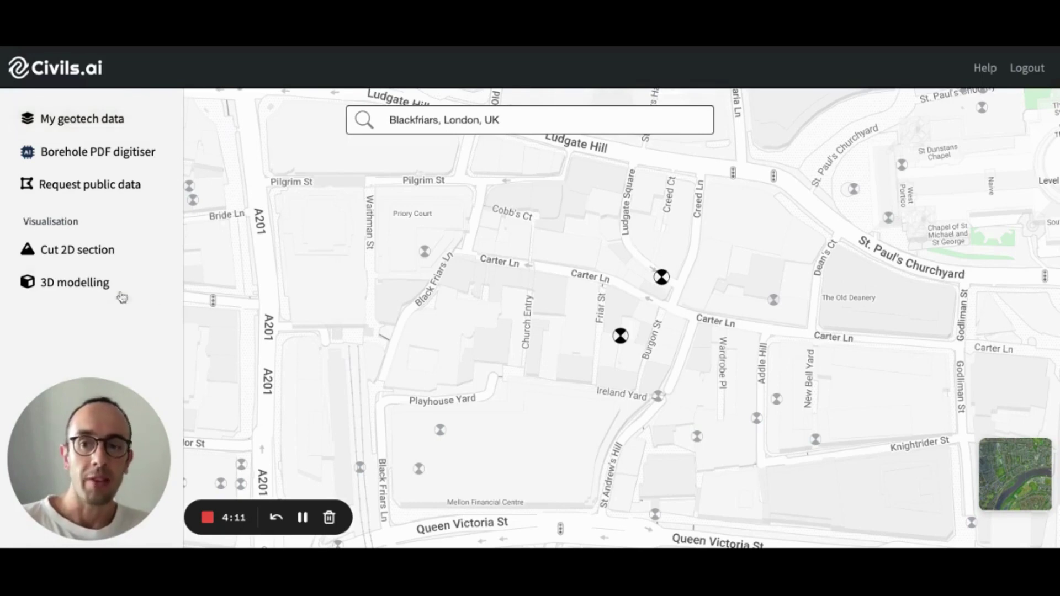
pyautogui.click(102, 124)
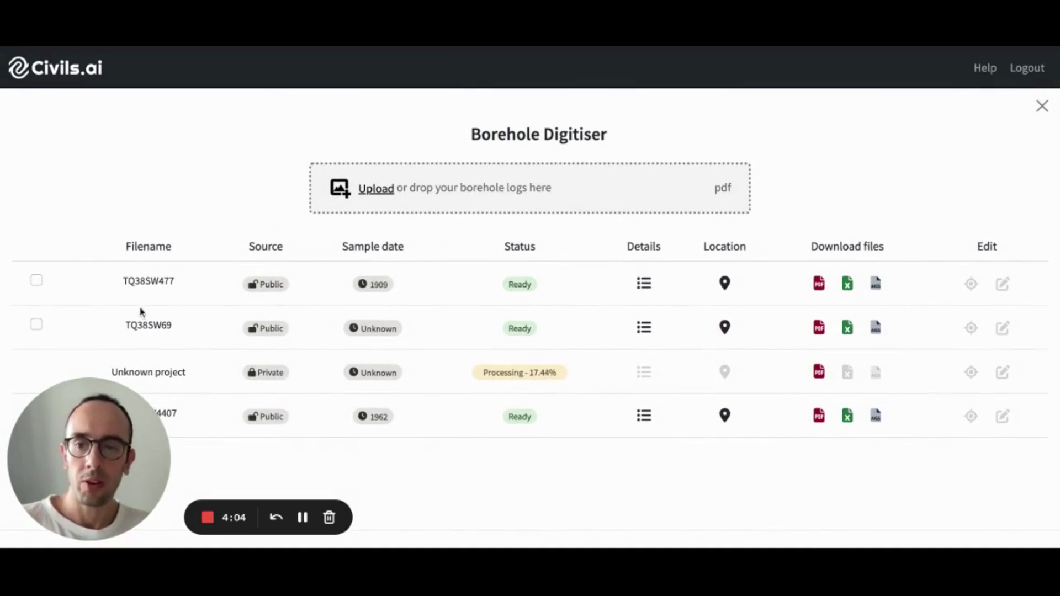
pyautogui.click(36, 280)
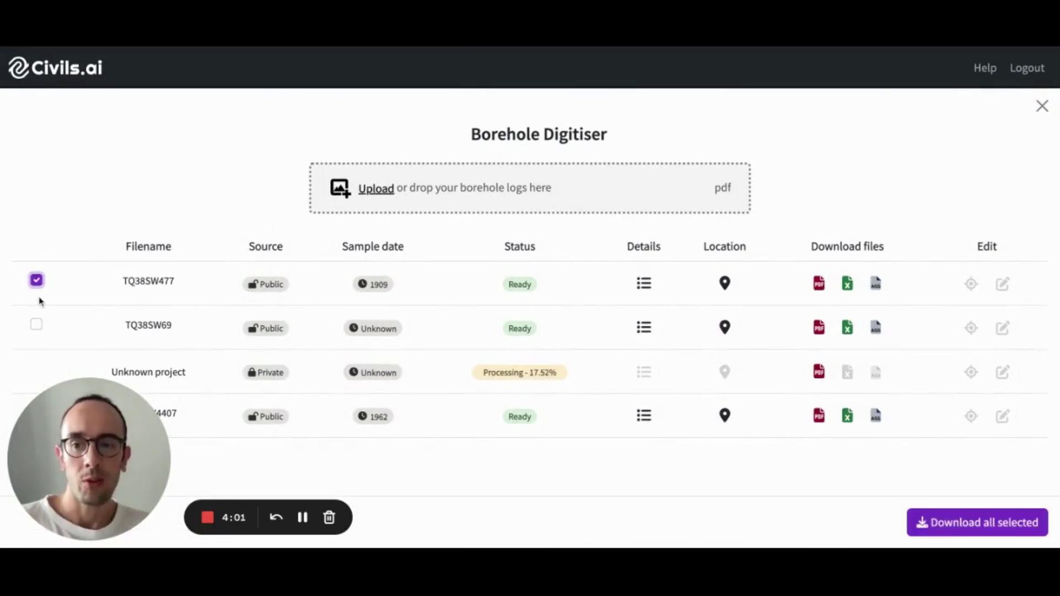
pyautogui.click(37, 324)
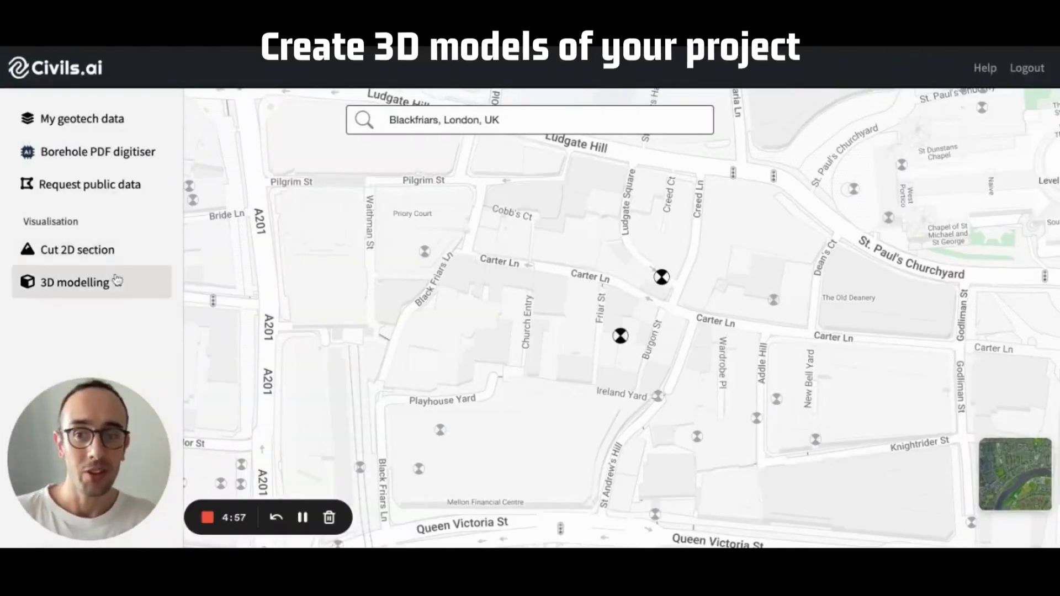
# Step: Start 3D modelling with a virtual borehole placed between the two Carter Lane boreholes
pyautogui.moveTo(512, 291); pyautogui.dragTo(747, 344)
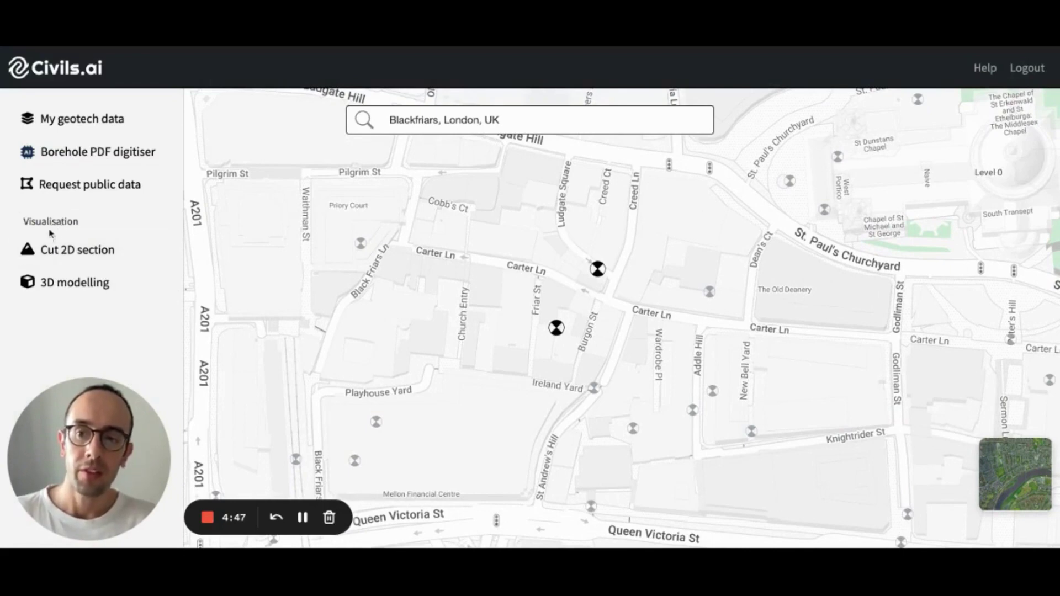
pyautogui.click(95, 283)
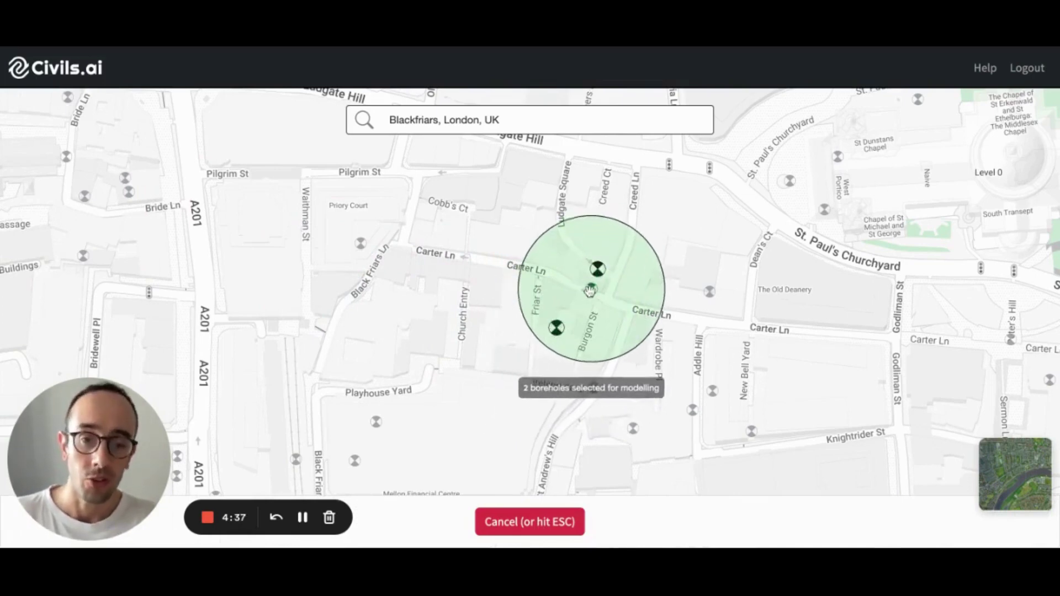
pyautogui.click(580, 291)
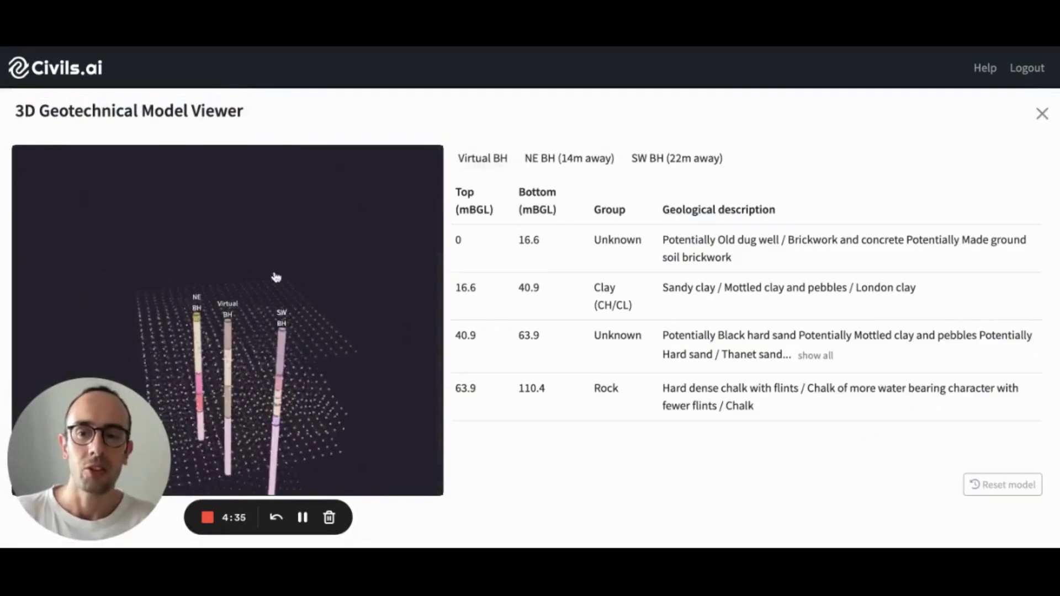
# Step: In the NE BH layers, set the W RB layer's Group to Clay (CH/CL)
pyautogui.moveTo(291, 289); pyautogui.dragTo(260, 315)
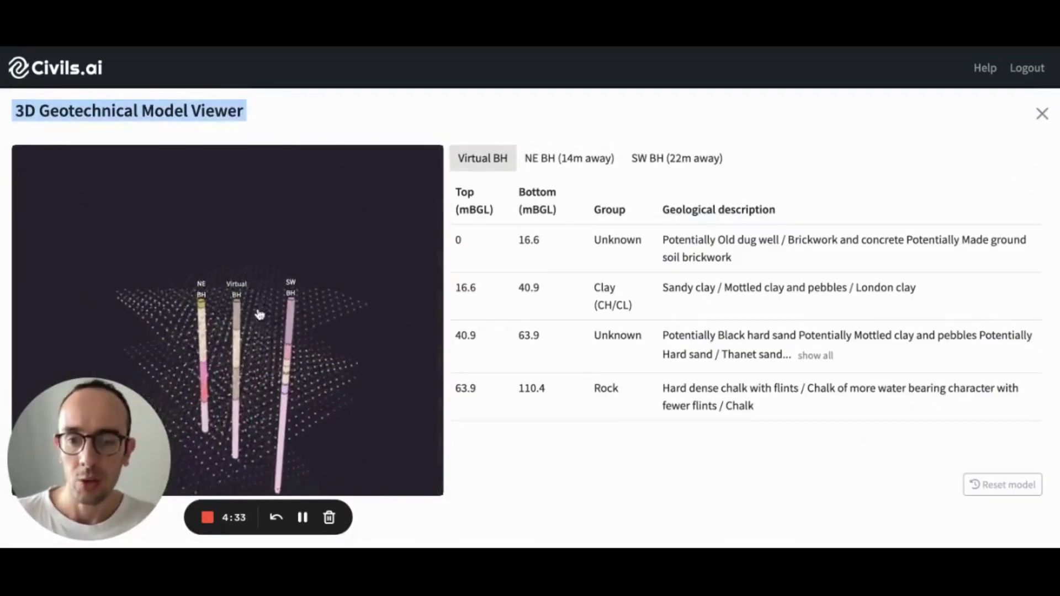
pyautogui.moveTo(257, 271); pyautogui.dragTo(256, 276)
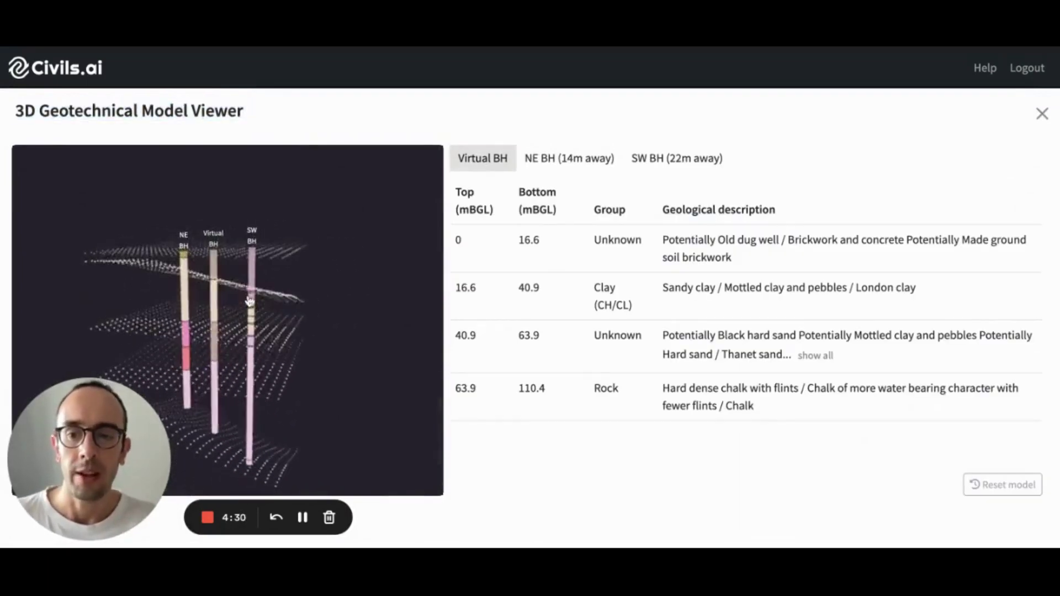
pyautogui.moveTo(190, 300); pyautogui.dragTo(273, 267)
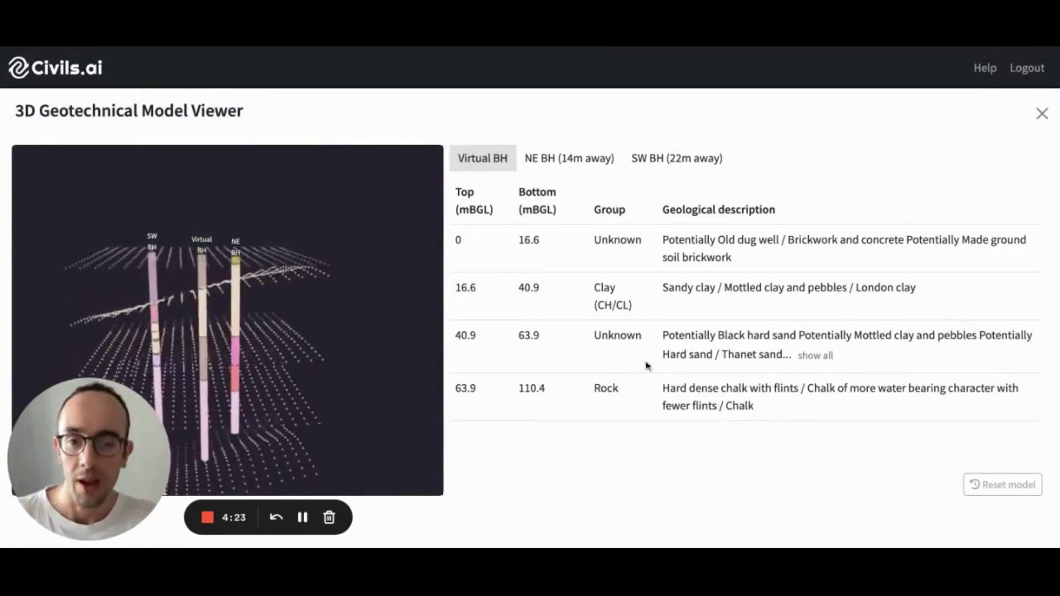
pyautogui.click(551, 166)
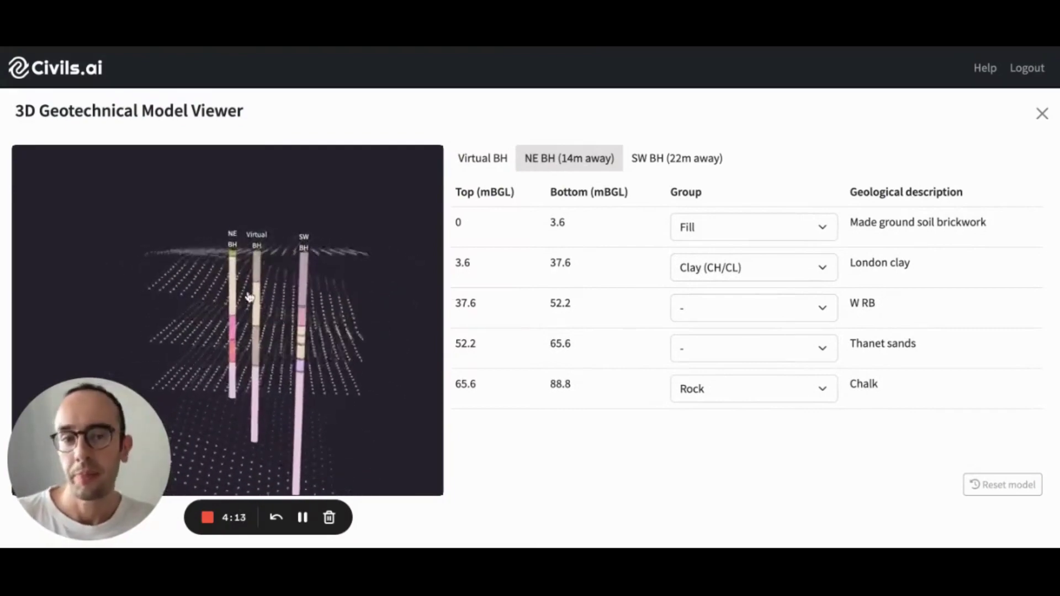
pyautogui.click(706, 307)
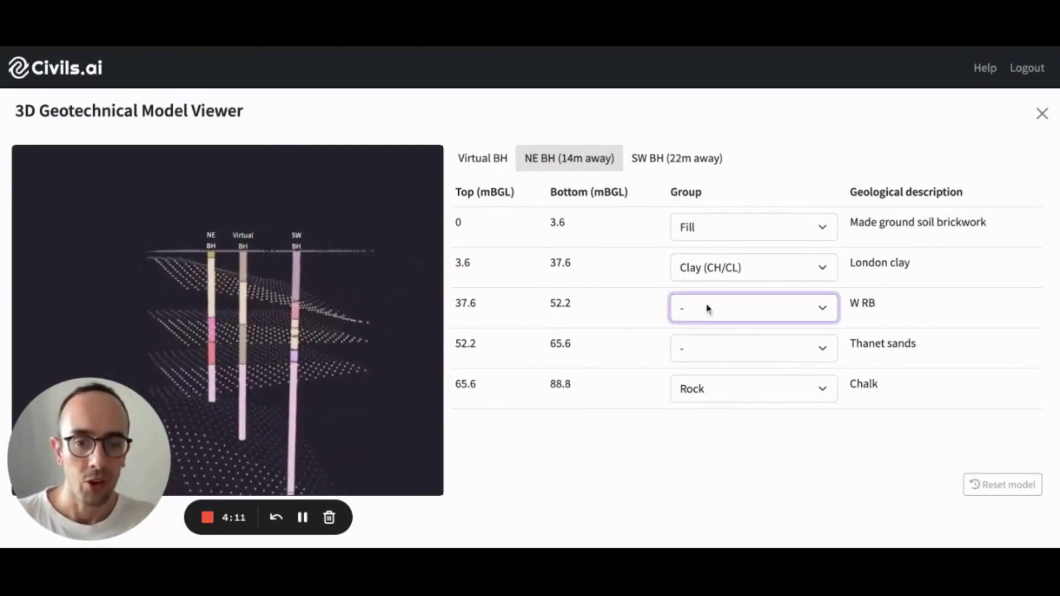
pyautogui.press('c')
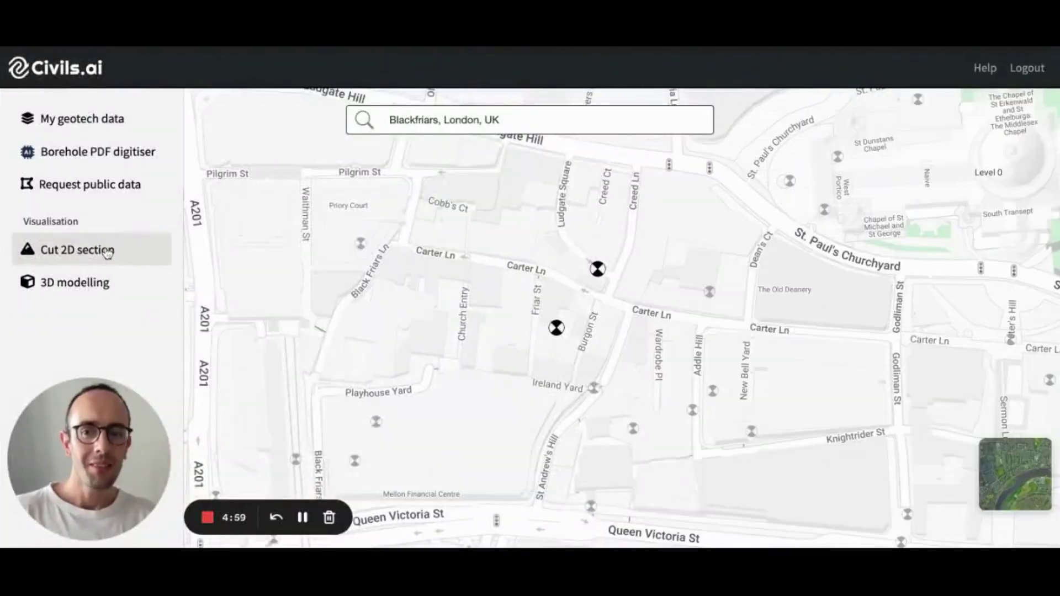
# Step: Cut a 2D geological section between two points across Carter Lane and review it
pyautogui.click(828, 251)
pyautogui.click(480, 296)
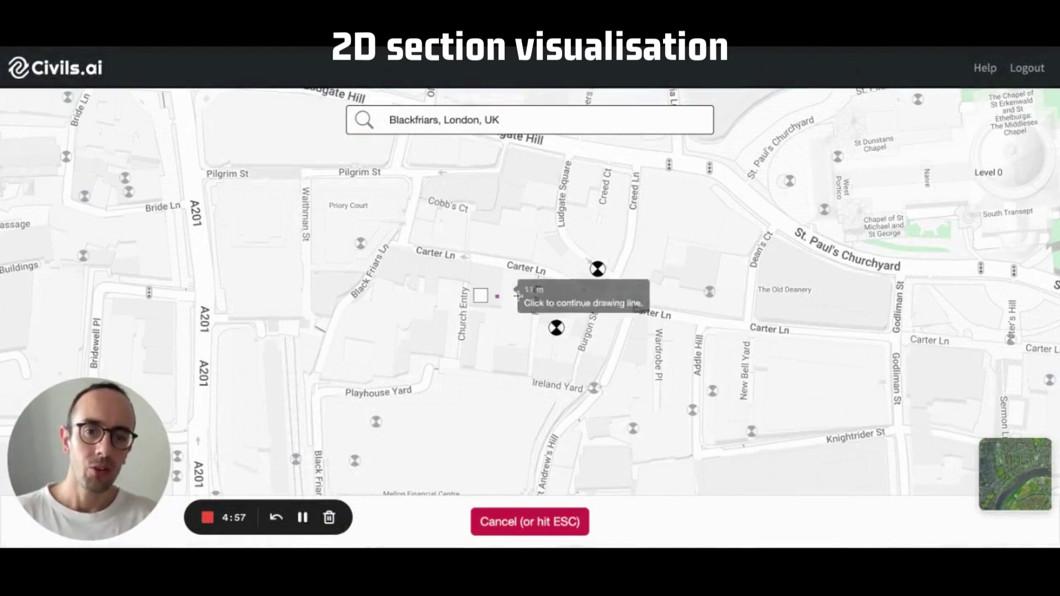
pyautogui.click(671, 296)
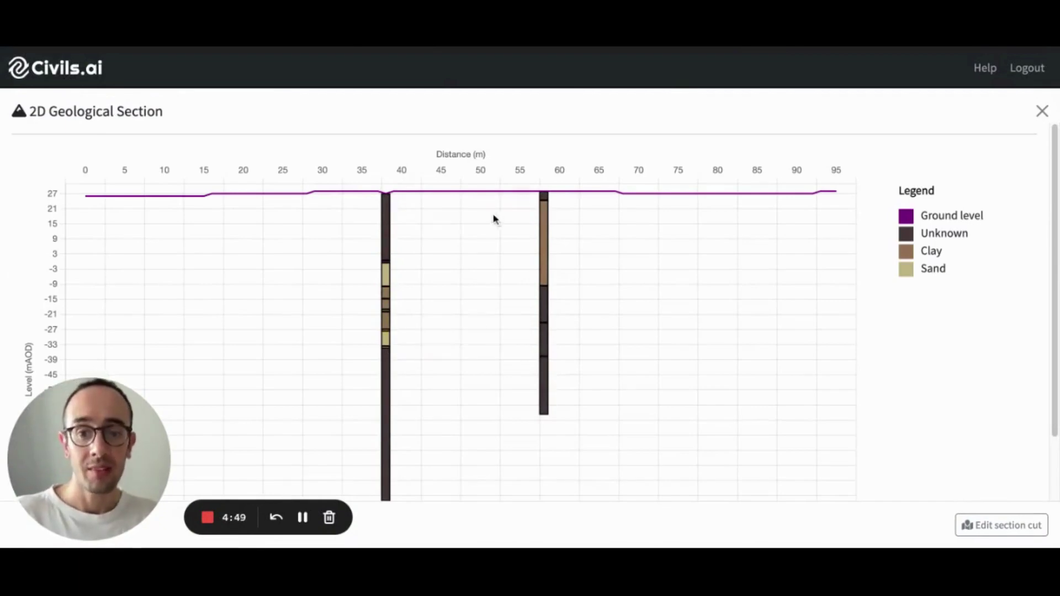
pyautogui.click(1042, 111)
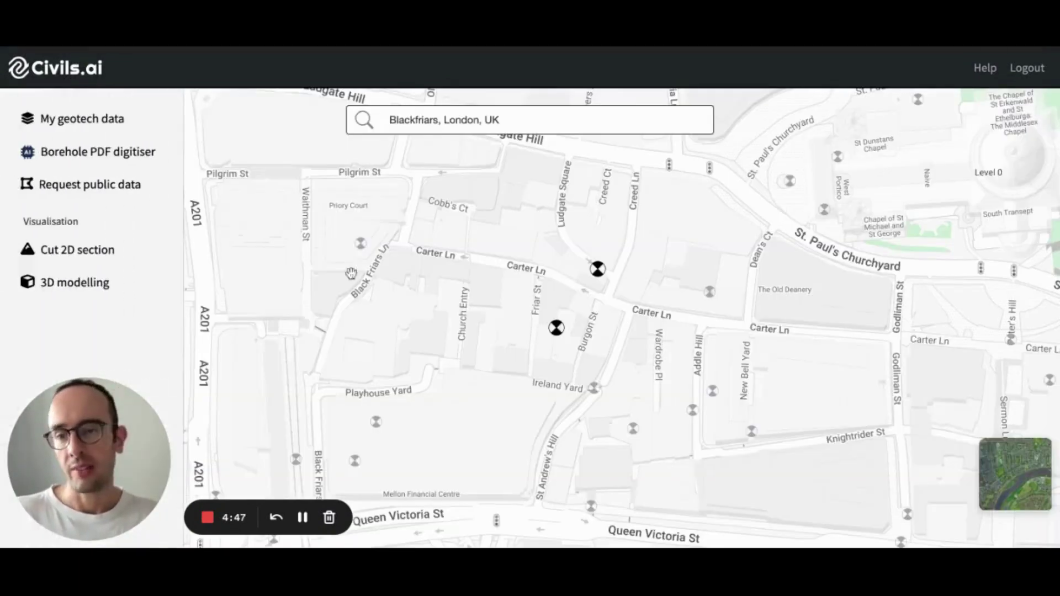
# Step: Redraw the section line running east along Carter Lane
pyautogui.click(77, 249)
pyautogui.click(500, 290)
pyautogui.click(649, 306)
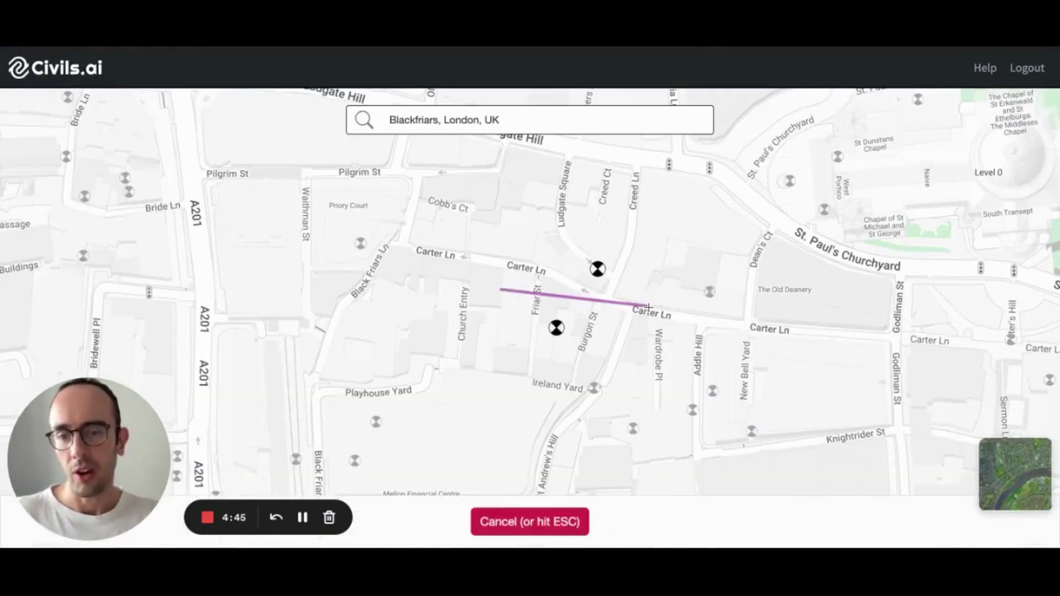